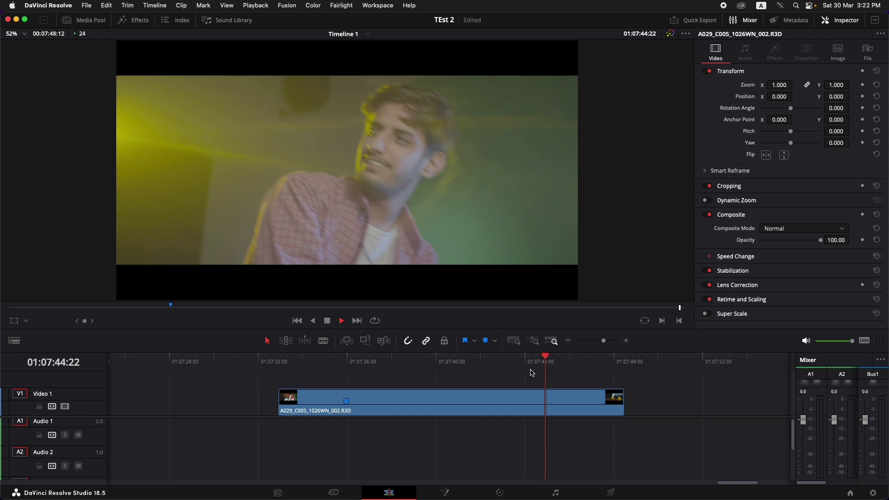
- Preview the A029_C005_1026WN_002.R3D clip in the timeline and bring it up on the Color page
{"action": "left_click_drag", "start_coordinate": [354, 368], "coordinate": [357, 368]}
{"action": "key", "text": "space"}
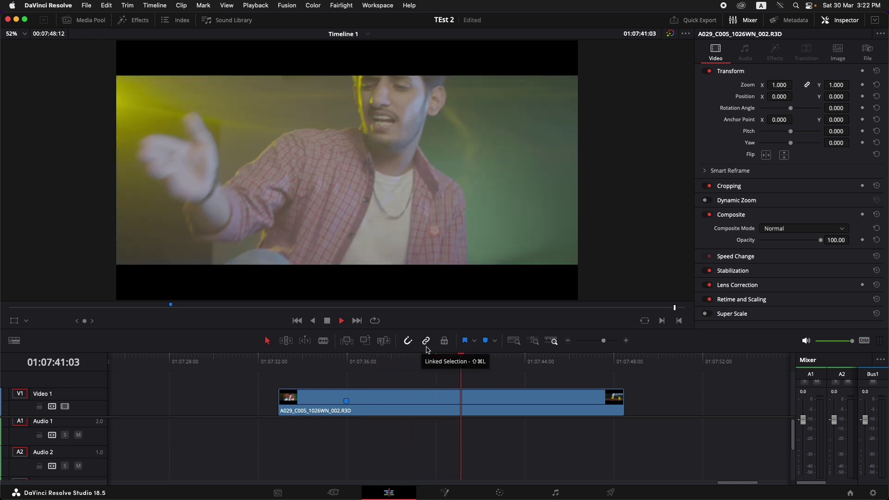
{"action": "left_click", "coordinate": [499, 492]}
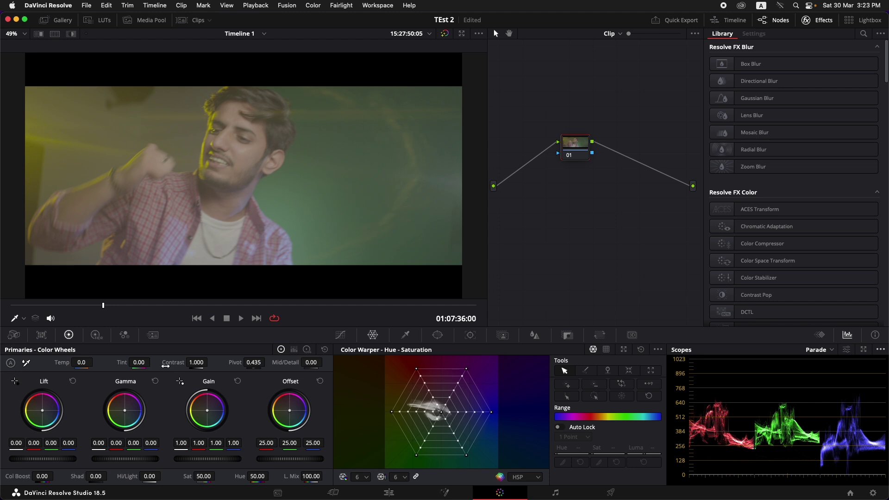
{"action": "left_click", "coordinate": [13, 335]}
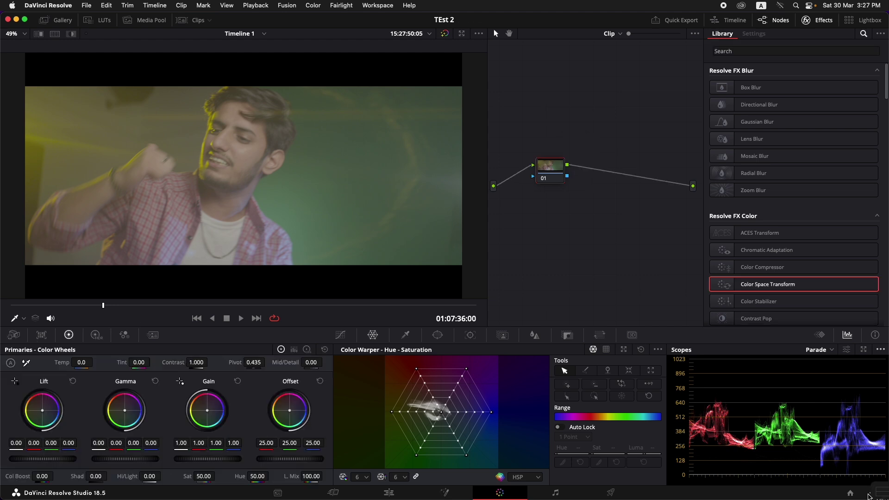
- Examine the color science options in the project's Color Management settings, keeping DaVinci YRGB
{"action": "left_click", "coordinate": [871, 494]}
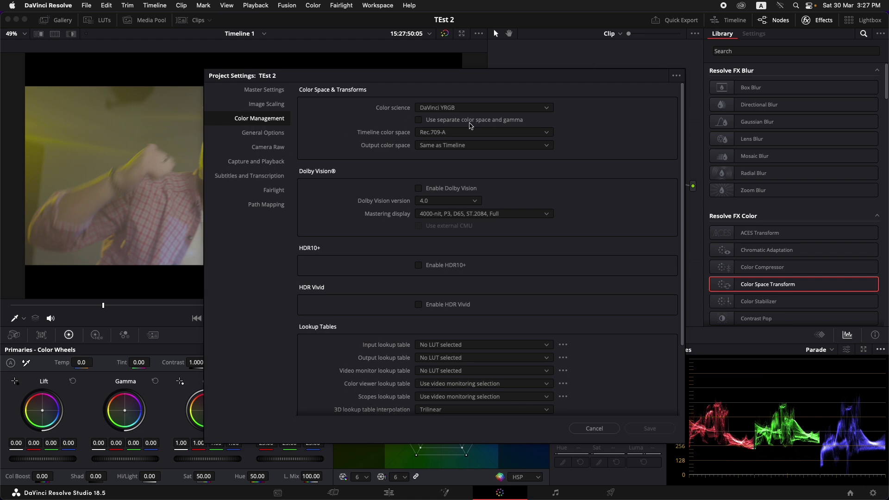
{"action": "left_click", "coordinate": [515, 108]}
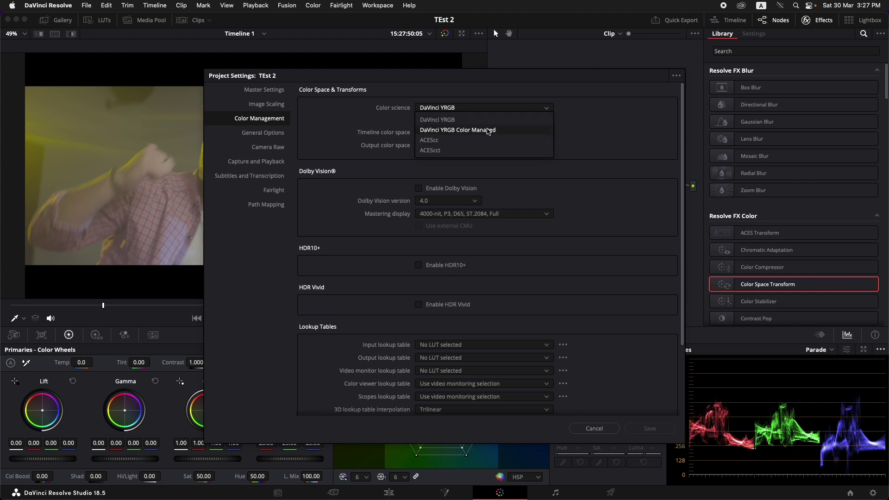
{"action": "left_click", "coordinate": [466, 121]}
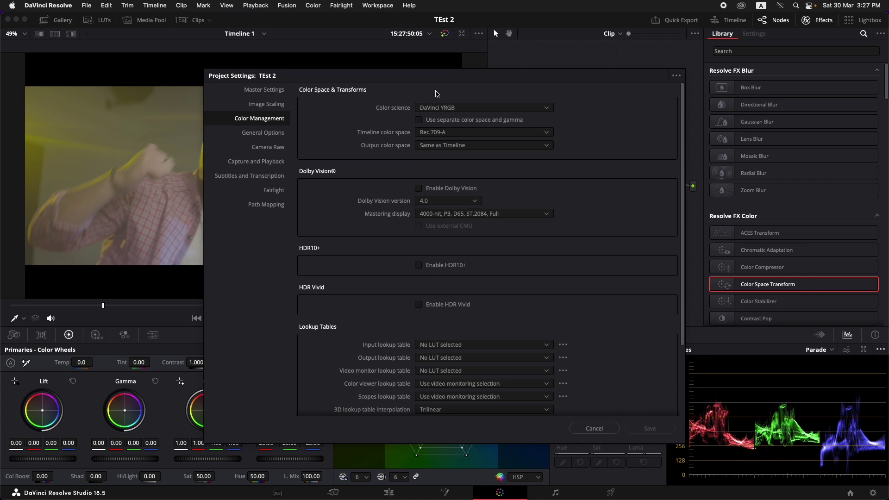
{"action": "left_click_drag", "start_coordinate": [451, 78], "coordinate": [407, 102]}
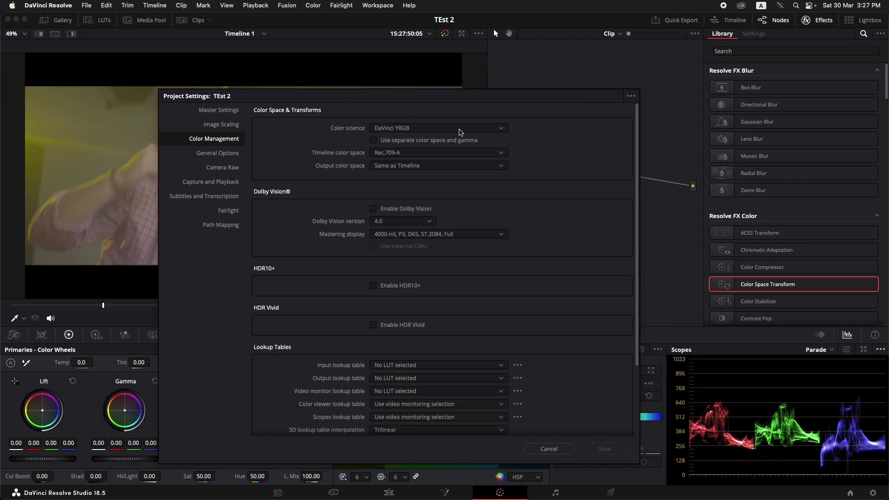
{"action": "left_click_drag", "start_coordinate": [389, 101], "coordinate": [388, 92]}
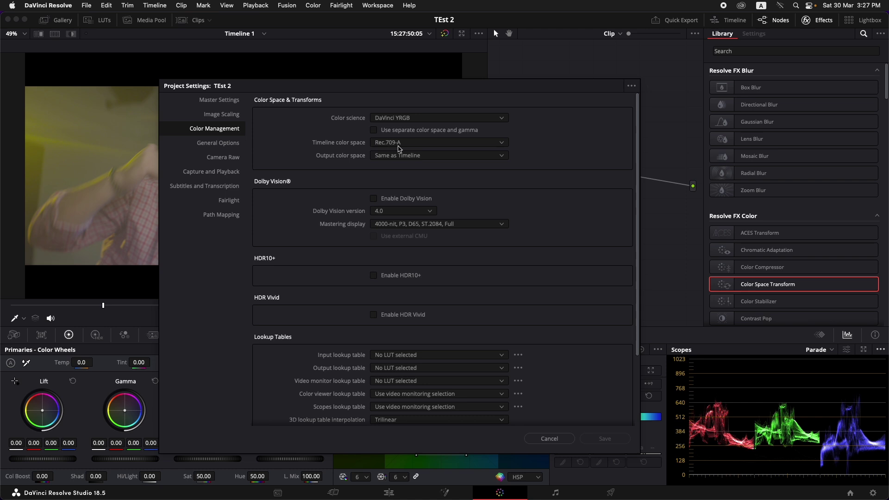
- Examine the timeline color space options in the project settings and close them without saving
{"action": "left_click", "coordinate": [404, 147]}
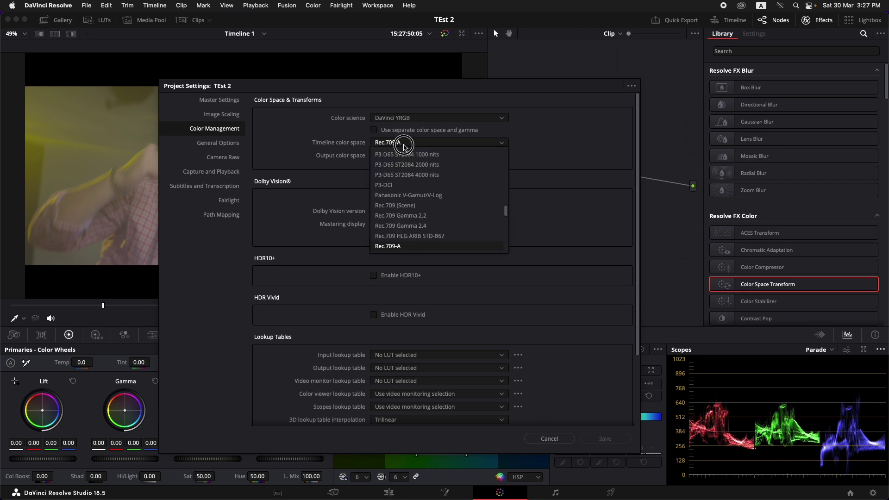
{"action": "scroll", "coordinate": [484, 195], "scroll_direction": "down", "scroll_amount": 5}
{"action": "scroll", "coordinate": [484, 194], "scroll_direction": "up", "scroll_amount": 8}
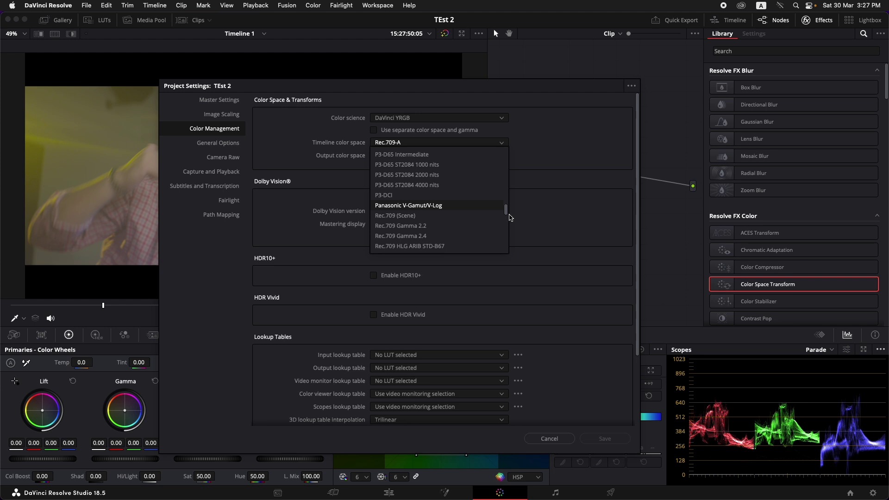
{"action": "scroll", "coordinate": [506, 217], "scroll_direction": "down", "scroll_amount": 2}
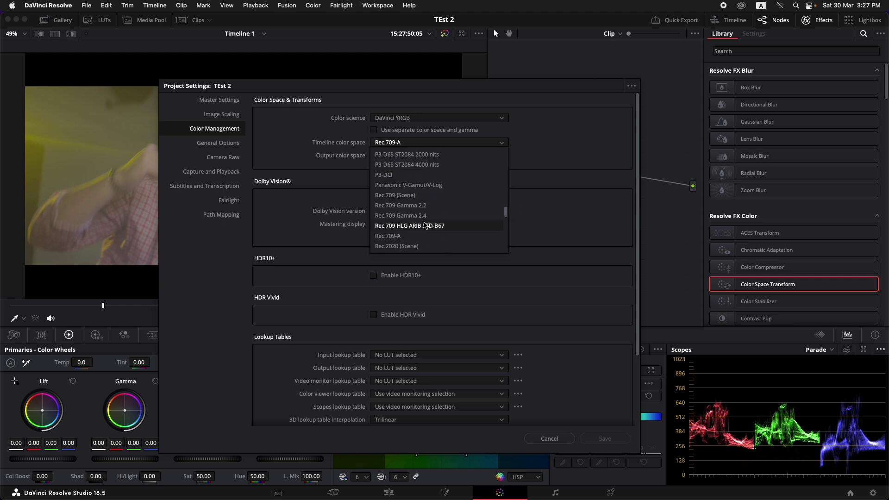
{"action": "left_click", "coordinate": [530, 163]}
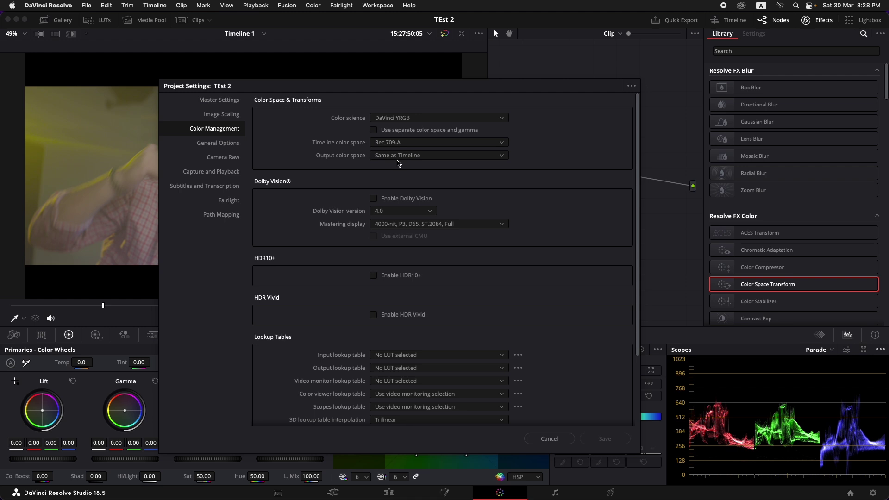
{"action": "left_click", "coordinate": [560, 443]}
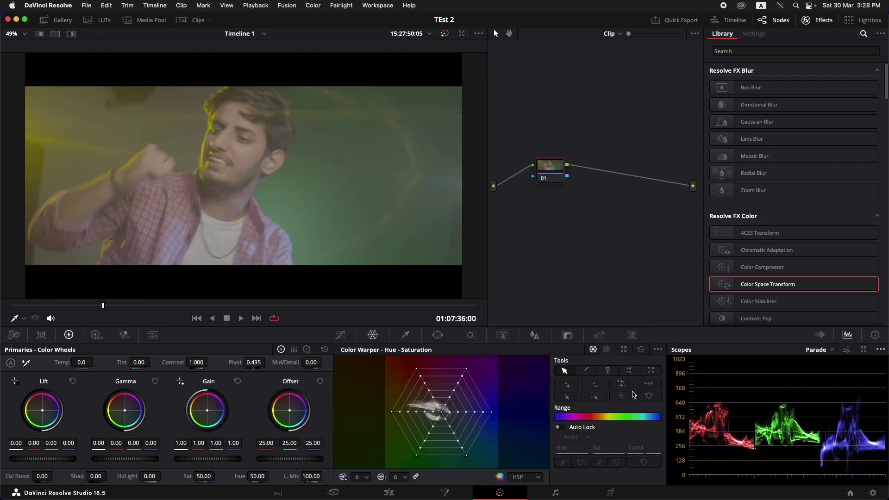
- Add a serial node after node 01 and space the two nodes apart in the node graph
{"action": "left_click_drag", "start_coordinate": [553, 168], "coordinate": [559, 165]}
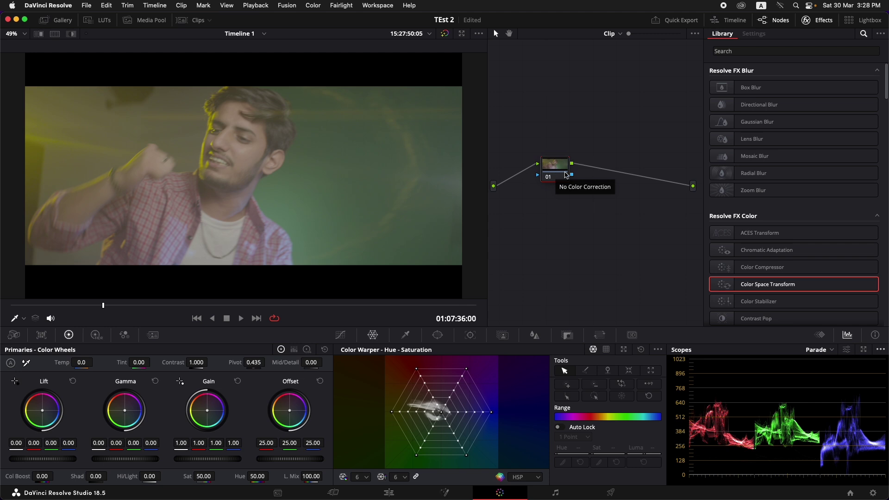
{"action": "left_click_drag", "start_coordinate": [556, 168], "coordinate": [549, 169]}
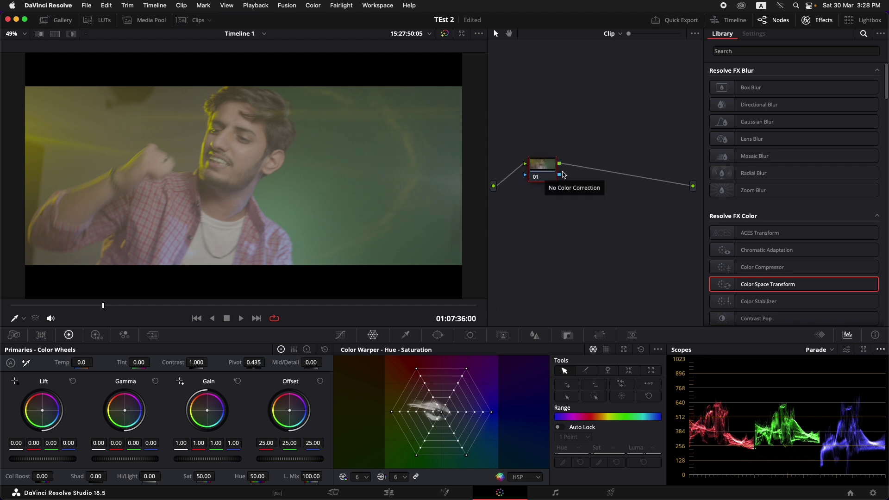
{"action": "key", "text": "alt+s"}
{"action": "left_click_drag", "start_coordinate": [586, 175], "coordinate": [617, 175]}
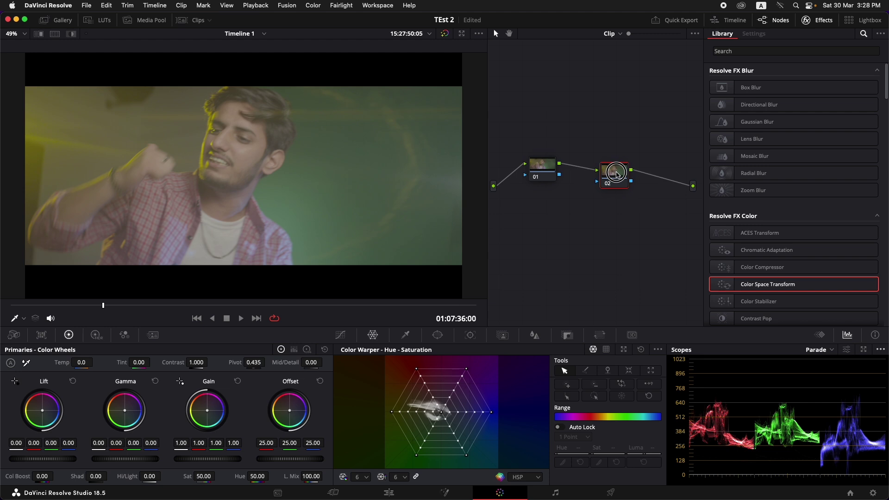
- Apply the Color Space Transform effect to node 02 and label the node CST
{"action": "left_click_drag", "start_coordinate": [765, 285], "coordinate": [613, 173]}
{"action": "right_click", "coordinate": [613, 173]}
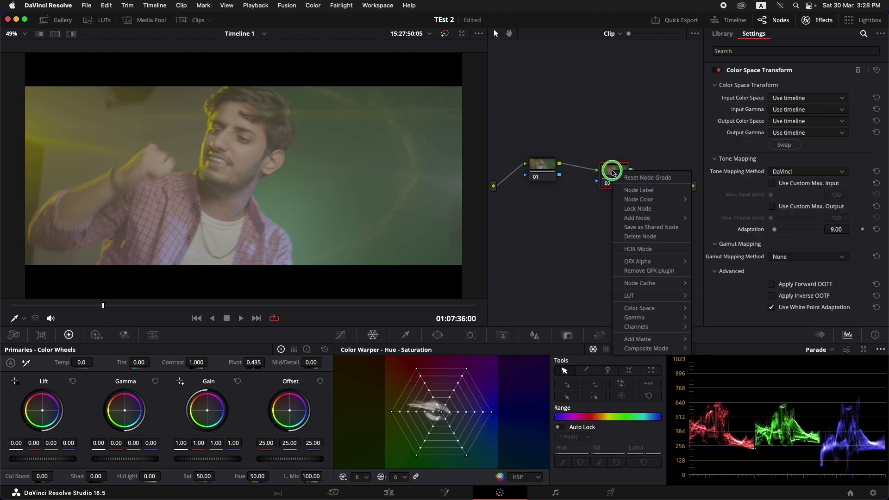
{"action": "left_click", "coordinate": [641, 191]}
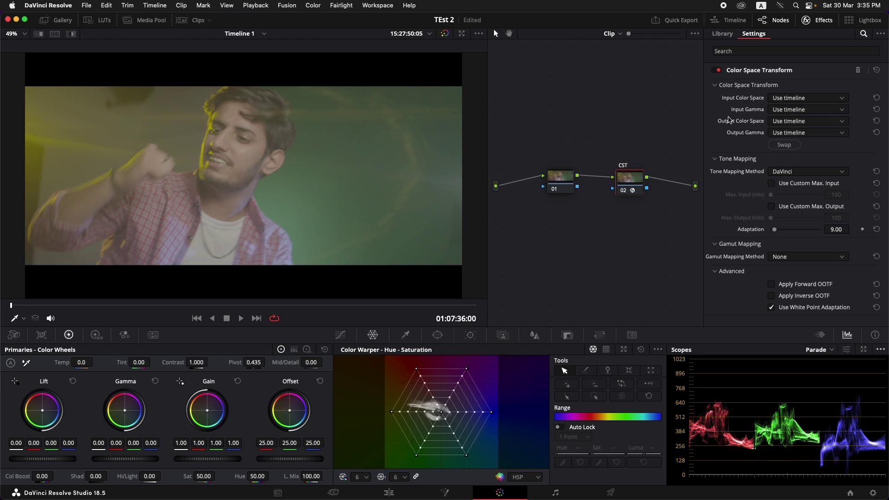
- Set the CST node's input color space to REDcolor2 and its input gamma to REDlogFilm
{"action": "left_click", "coordinate": [786, 98]}
{"action": "left_click_drag", "start_coordinate": [886, 123], "coordinate": [885, 185]}
{"action": "left_click", "coordinate": [786, 173]}
{"action": "left_click", "coordinate": [842, 110]}
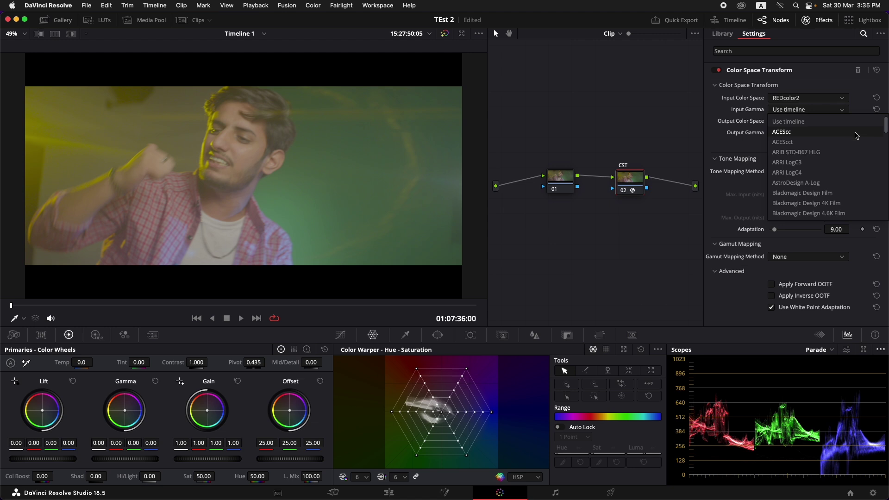
{"action": "left_click_drag", "start_coordinate": [886, 125], "coordinate": [885, 194]}
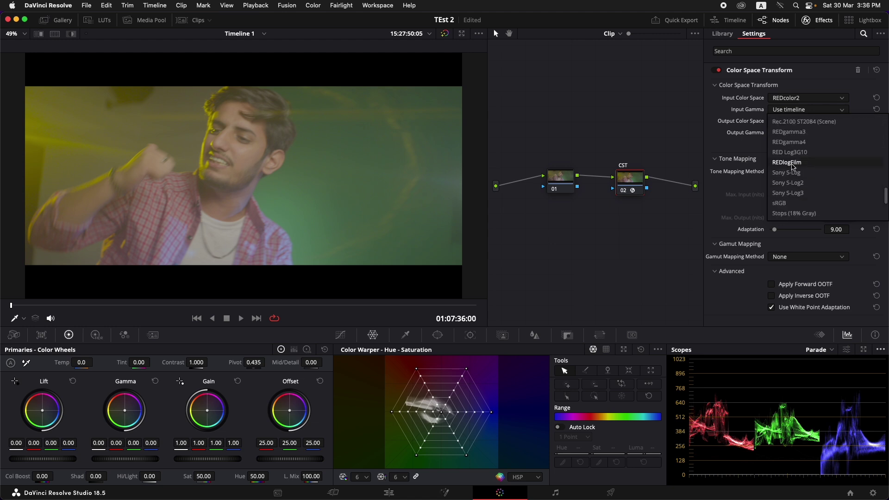
{"action": "left_click", "coordinate": [789, 163]}
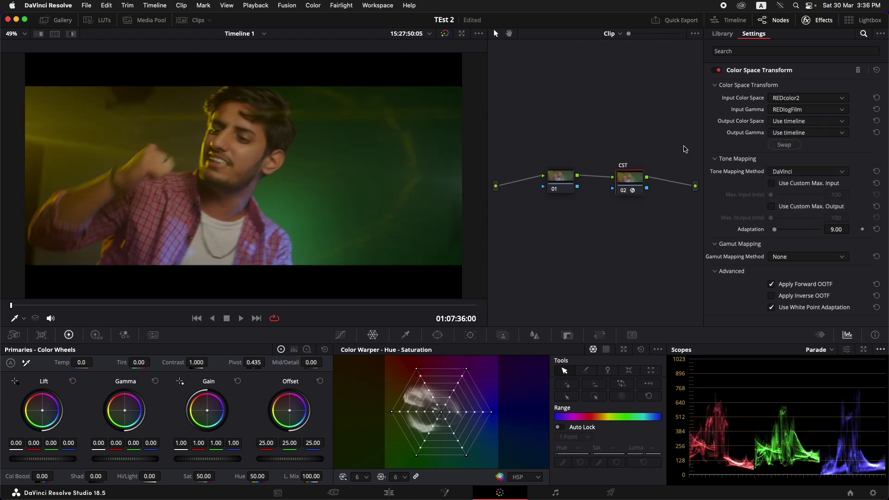
- Set the CST node's output color space to Rec.709 and its output gamma to Gamma 2.4
{"action": "left_click", "coordinate": [788, 121]}
{"action": "left_click_drag", "start_coordinate": [886, 141], "coordinate": [884, 196]}
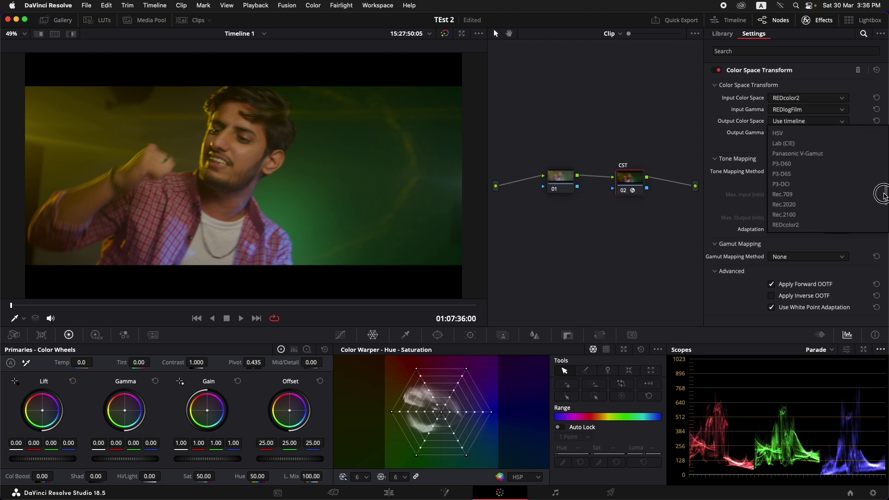
{"action": "left_click", "coordinate": [783, 194]}
{"action": "left_click", "coordinate": [799, 133]}
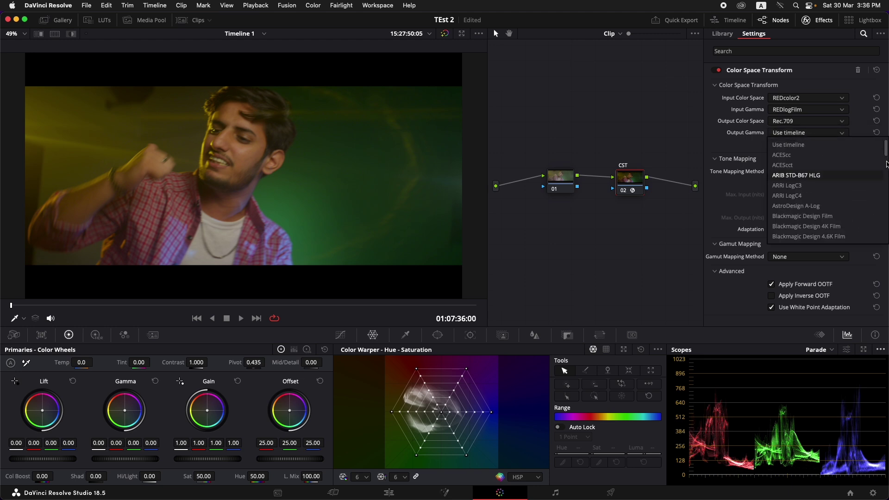
{"action": "left_click_drag", "start_coordinate": [886, 154], "coordinate": [885, 190]}
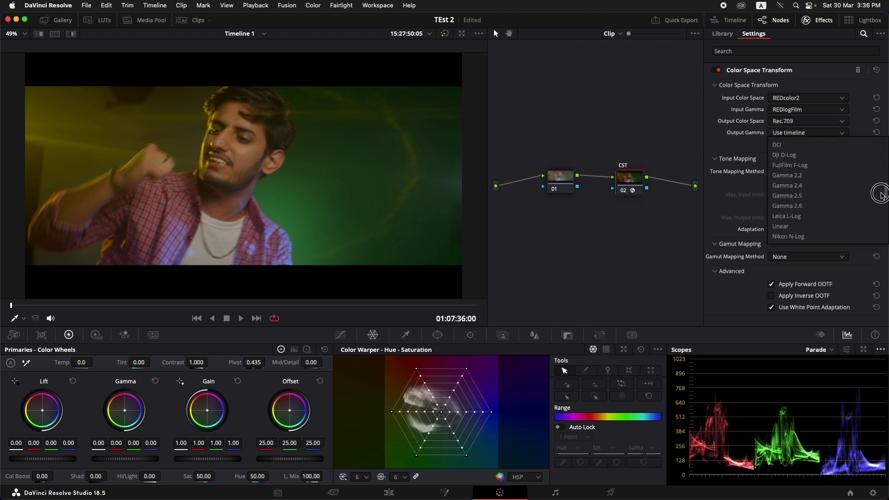
{"action": "left_click", "coordinate": [808, 185]}
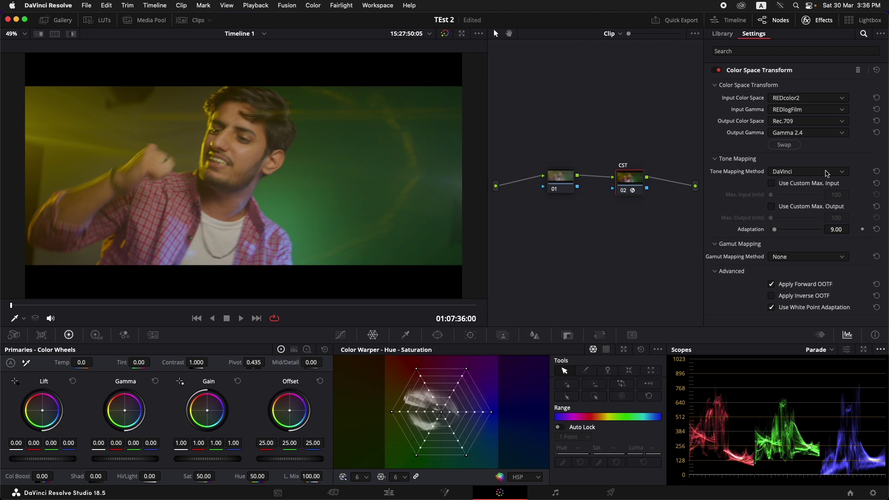
{"action": "left_click", "coordinate": [560, 178]}
{"action": "left_click_drag", "start_coordinate": [560, 186], "coordinate": [559, 187]}
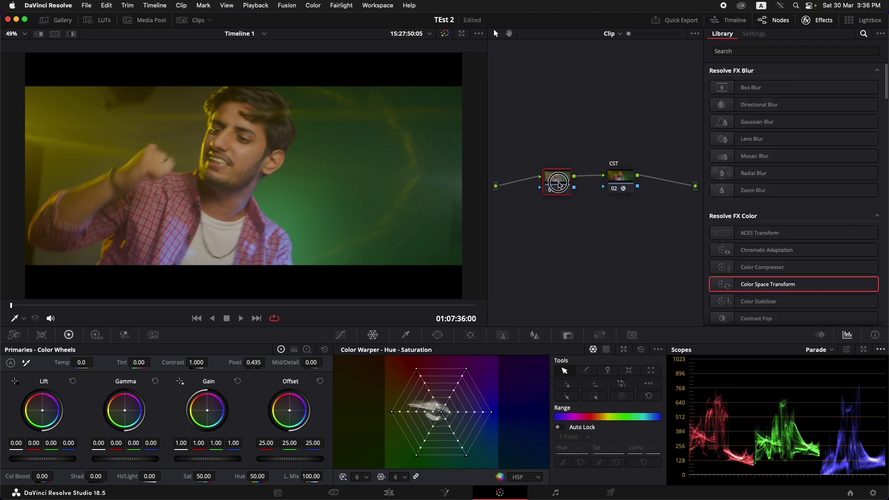
{"action": "left_click", "coordinate": [612, 180]}
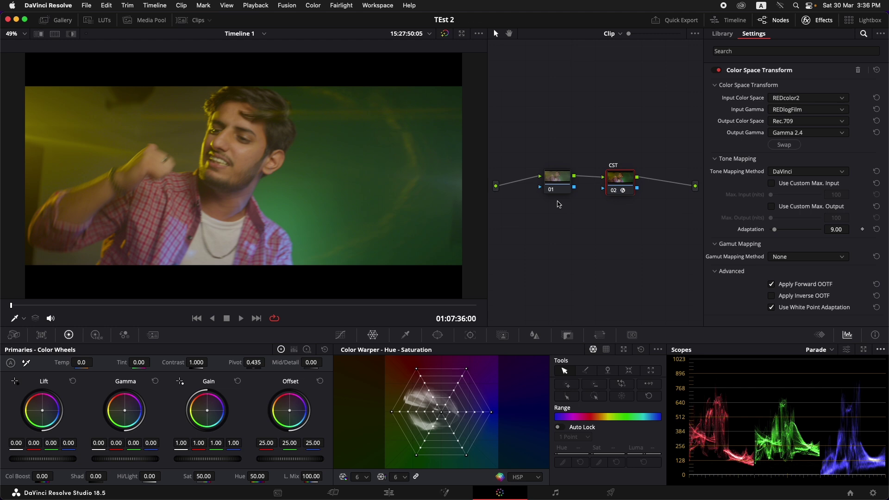
{"action": "left_click_drag", "start_coordinate": [616, 186], "coordinate": [615, 182]}
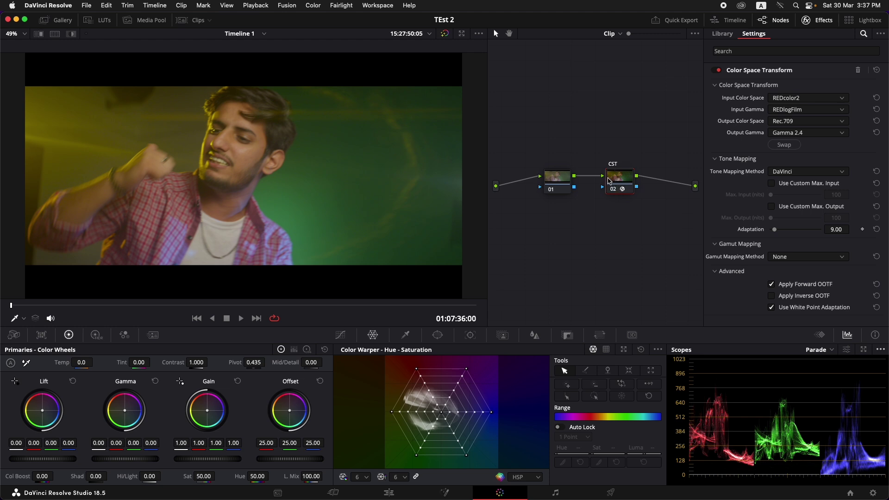
- Switch to clip 07 and apply the Color Space Transform effect to its node 01
{"action": "left_click", "coordinate": [195, 20]}
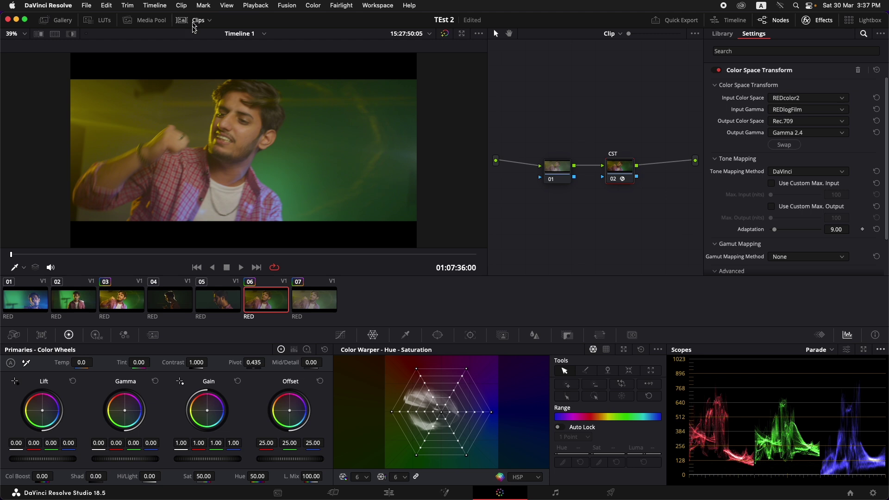
{"action": "left_click", "coordinate": [315, 305]}
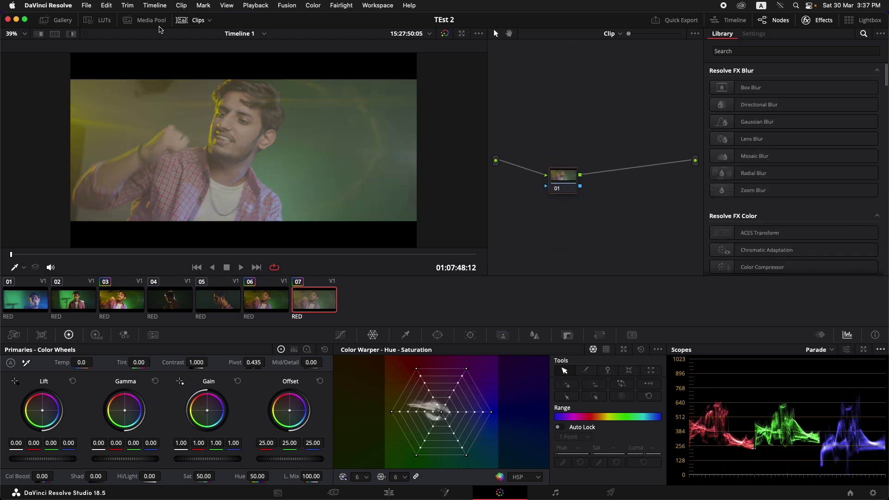
{"action": "left_click", "coordinate": [194, 21]}
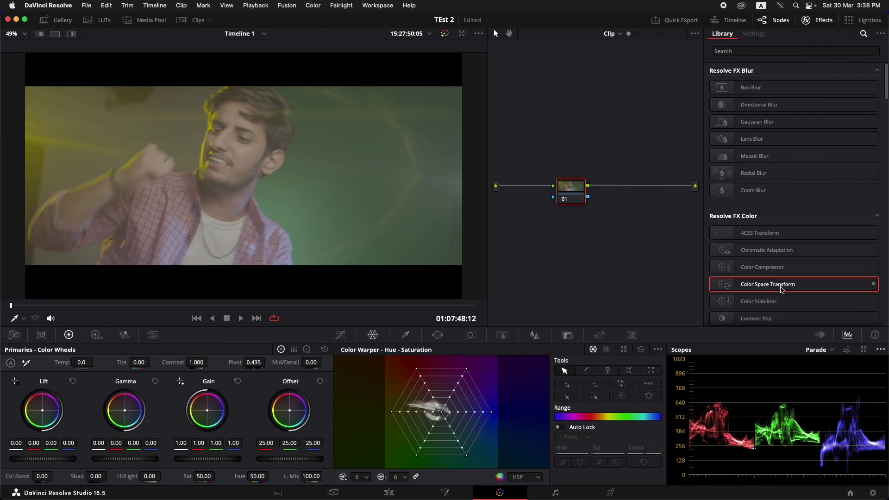
{"action": "left_click_drag", "start_coordinate": [782, 289], "coordinate": [571, 188]}
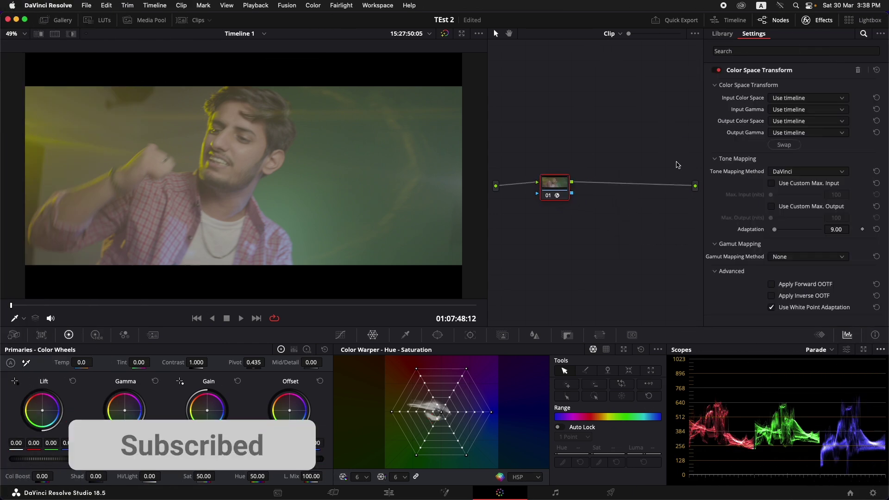
- Set the input color space to REDcolor2 and input gamma to REDlogFilm in clip 07's Color Space Transform
{"action": "left_click", "coordinate": [808, 98]}
{"action": "left_click", "coordinate": [883, 151]}
{"action": "left_click_drag", "start_coordinate": [882, 151], "coordinate": [882, 176]}
{"action": "left_click", "coordinate": [815, 161]}
{"action": "left_click", "coordinate": [826, 111]}
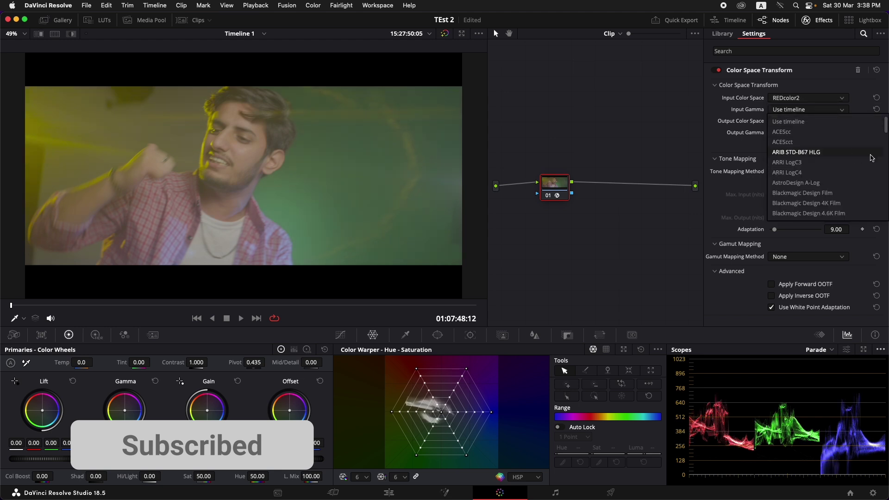
{"action": "left_click_drag", "start_coordinate": [885, 124], "coordinate": [882, 159]}
{"action": "left_click", "coordinate": [810, 186]}
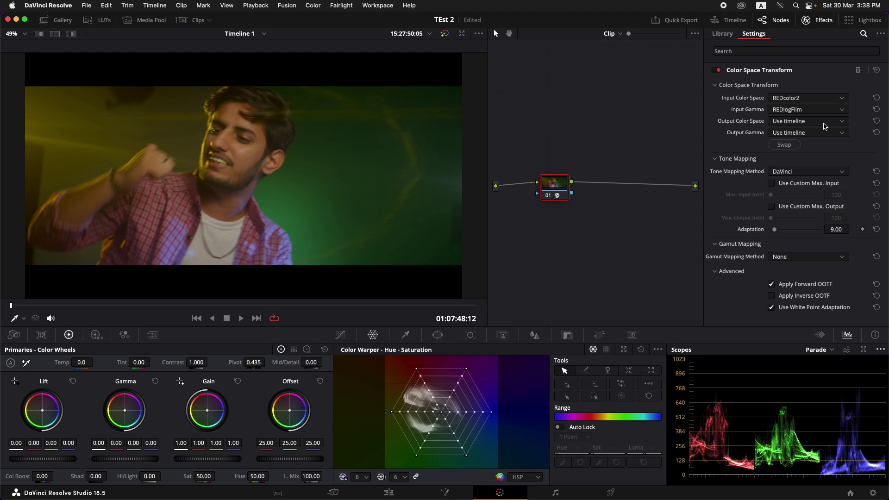
- Set the output color space to DaVinci Wide Gamut and output gamma to DaVinci Intermediate in clip 07's node 01
{"action": "left_click", "coordinate": [815, 124]}
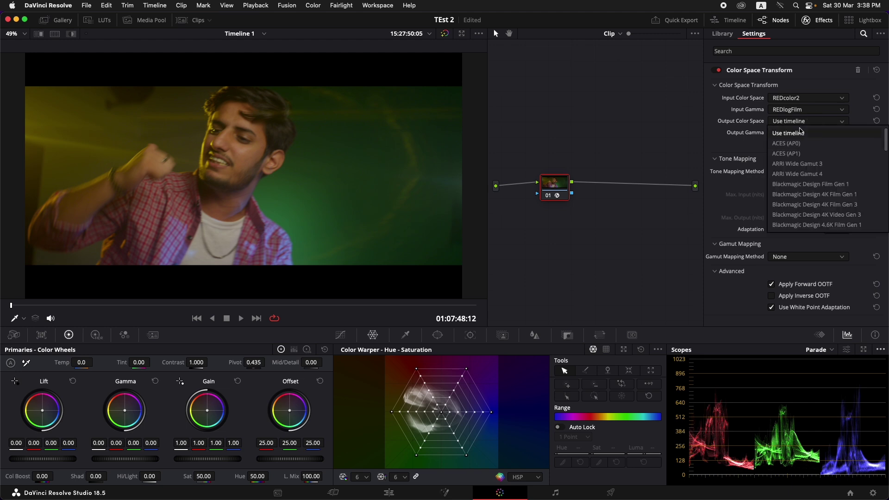
{"action": "left_click_drag", "start_coordinate": [885, 141], "coordinate": [885, 180]}
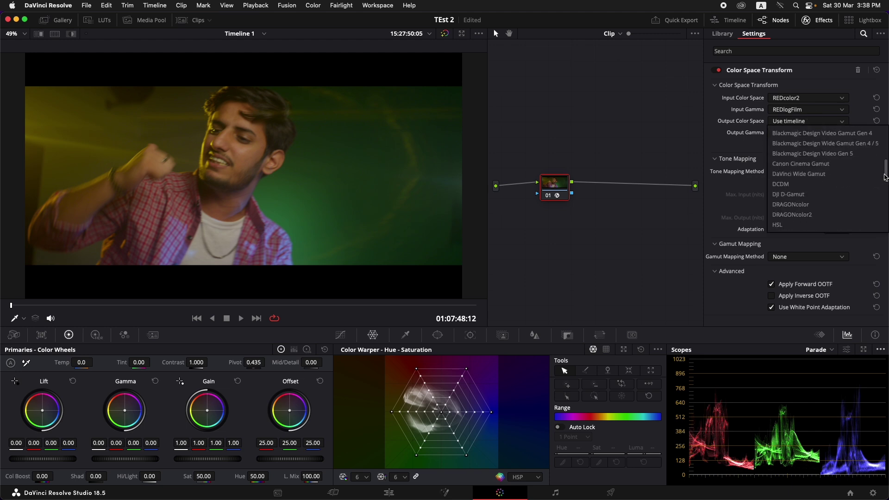
{"action": "left_click", "coordinate": [806, 174]}
{"action": "left_click", "coordinate": [810, 134]}
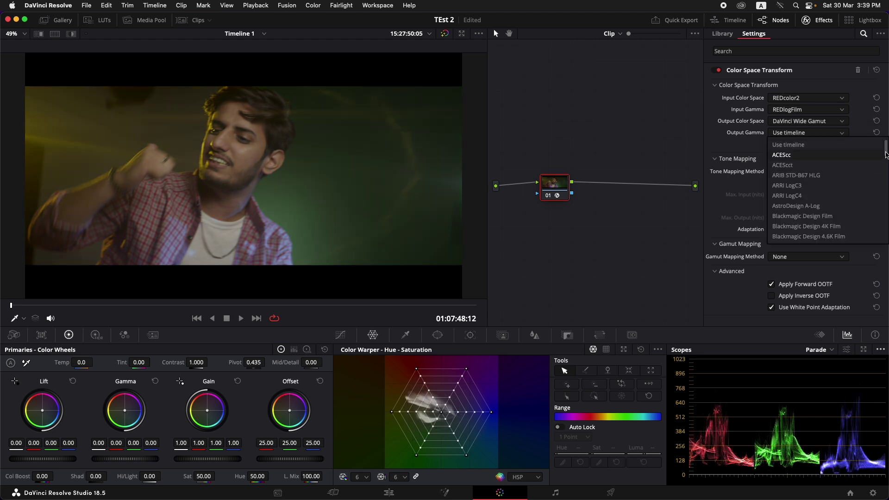
{"action": "left_click_drag", "start_coordinate": [885, 153], "coordinate": [879, 183]}
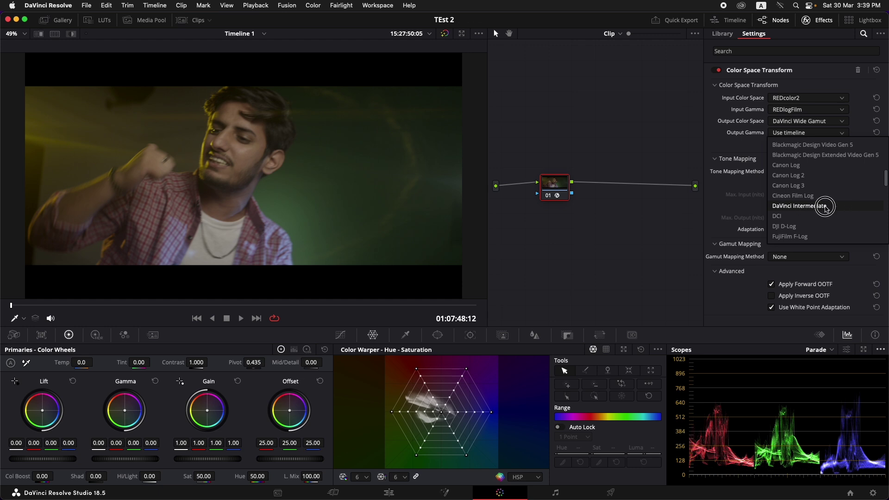
{"action": "left_click", "coordinate": [826, 206]}
- Toggle node 01 off and on to compare the image with and without the transform
{"action": "key", "text": "ctrl+d"}
{"action": "key", "text": "ctrl+d"}
{"action": "key", "text": "ctrl+d"}
{"action": "key", "text": "ctrl+d"}
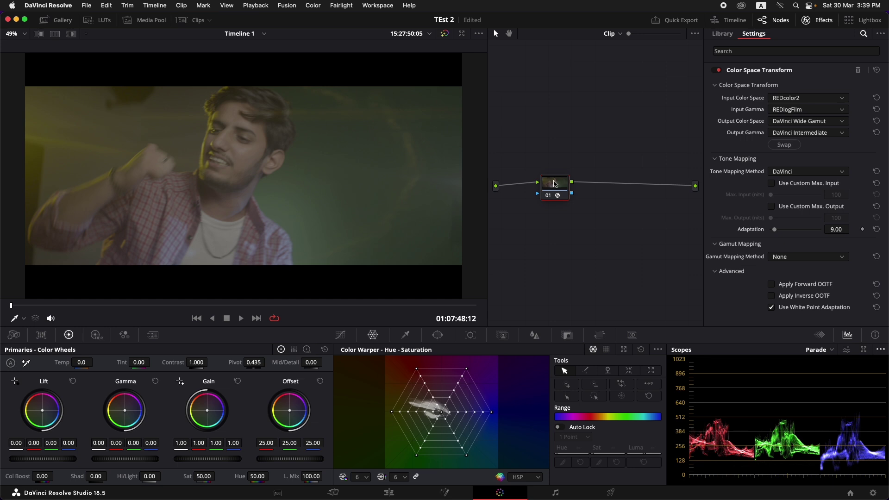
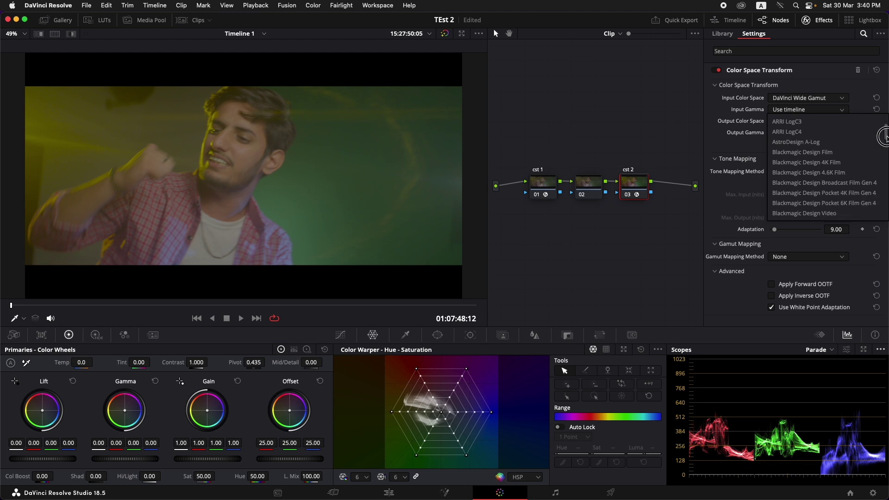
- In the cst 2 node, set input gamma to DaVinci Intermediate, output color space to Rec.709 and output gamma to Gamma 2.4
{"action": "left_click", "coordinate": [814, 185]}
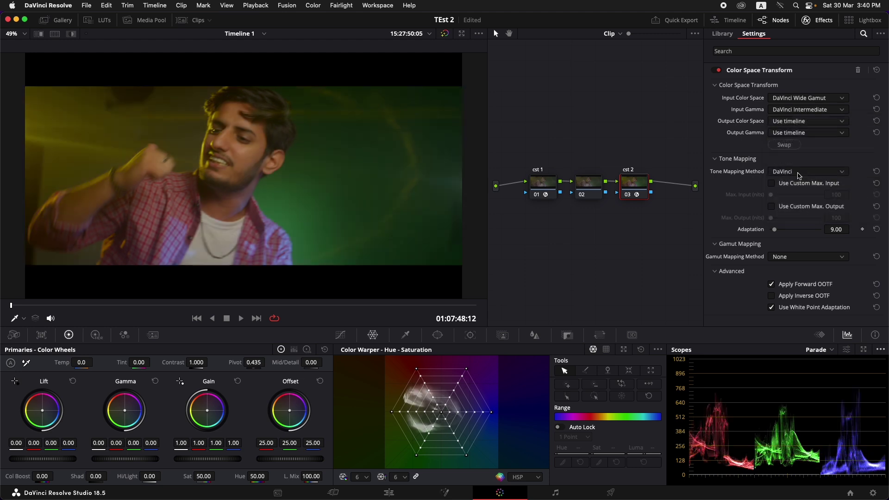
{"action": "left_click", "coordinate": [819, 124]}
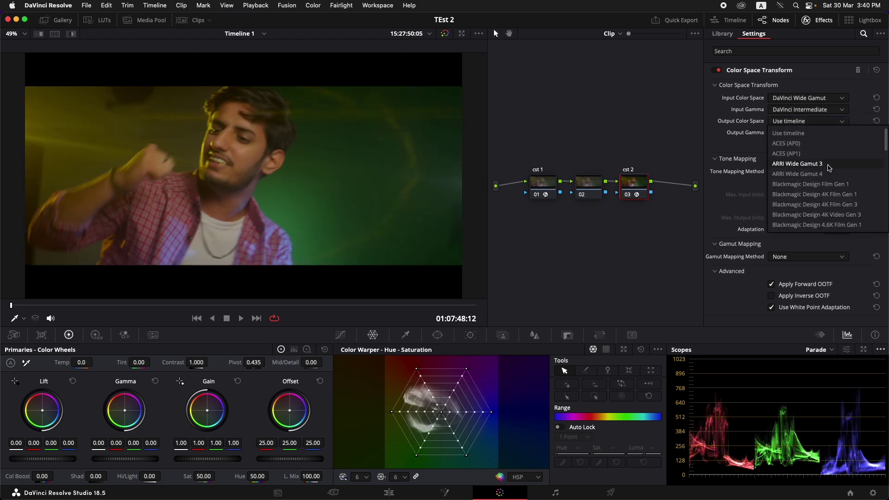
{"action": "left_click_drag", "start_coordinate": [886, 143], "coordinate": [885, 194]}
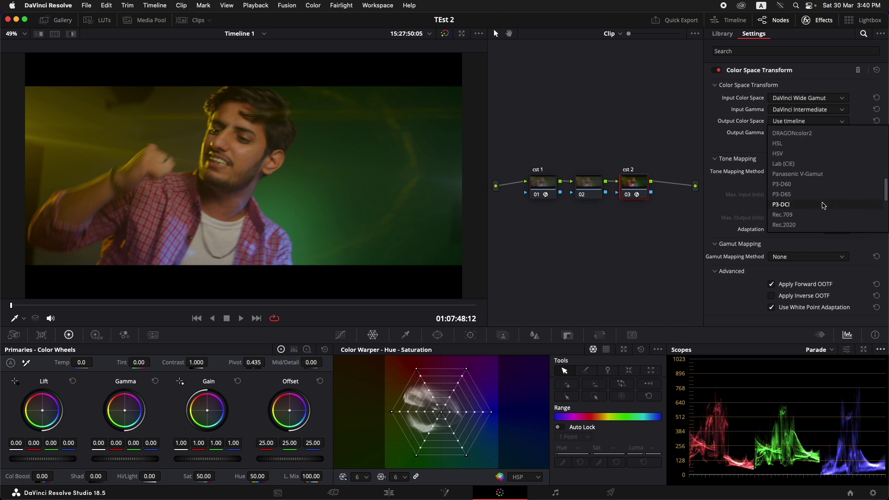
{"action": "left_click", "coordinate": [793, 214]}
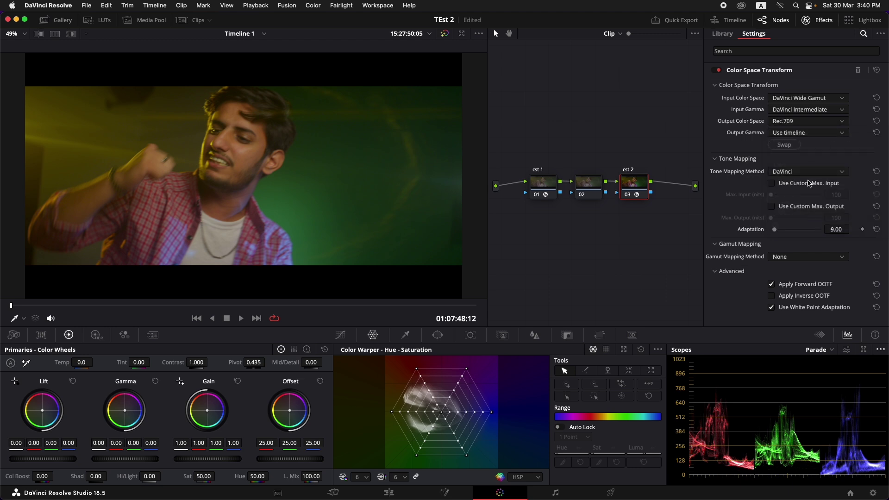
{"action": "left_click", "coordinate": [842, 134]}
{"action": "left_click_drag", "start_coordinate": [886, 156], "coordinate": [885, 199]}
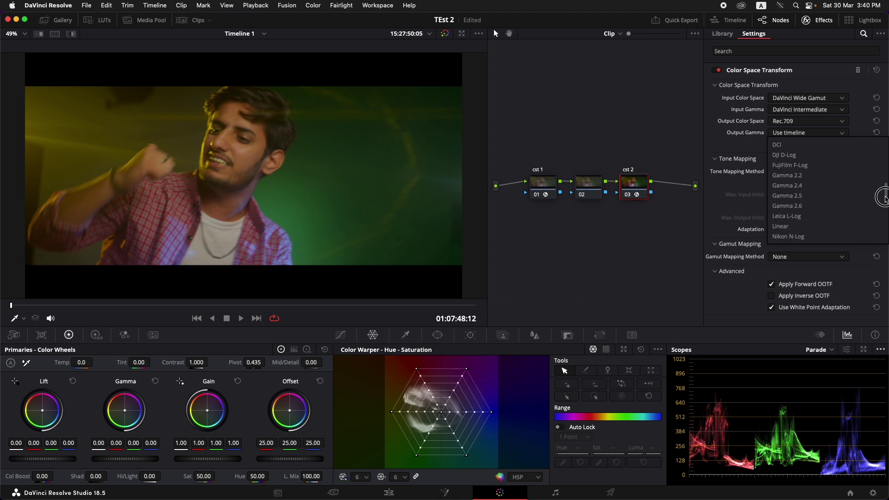
{"action": "left_click", "coordinate": [795, 186]}
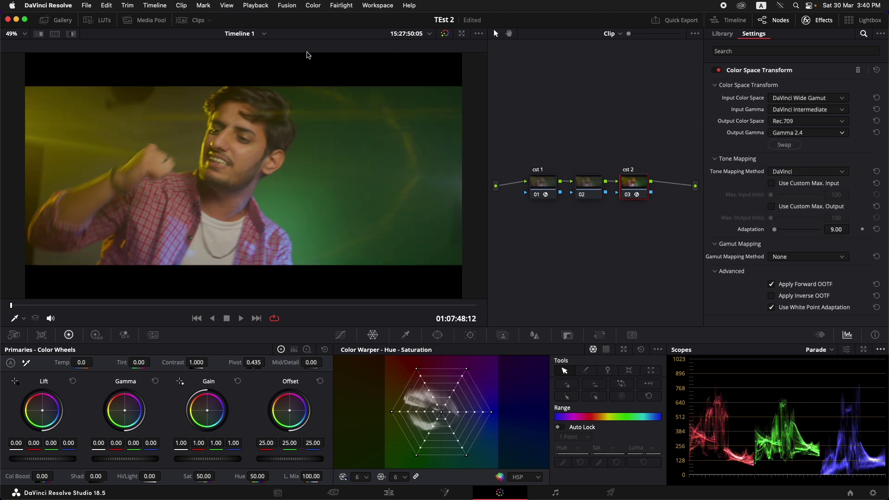
- Show the clip thumbnails, switch repeatedly between clips 06 and 07 to compare their conversions, and hide the thumbnails again on clip 07
{"action": "left_click", "coordinate": [199, 20]}
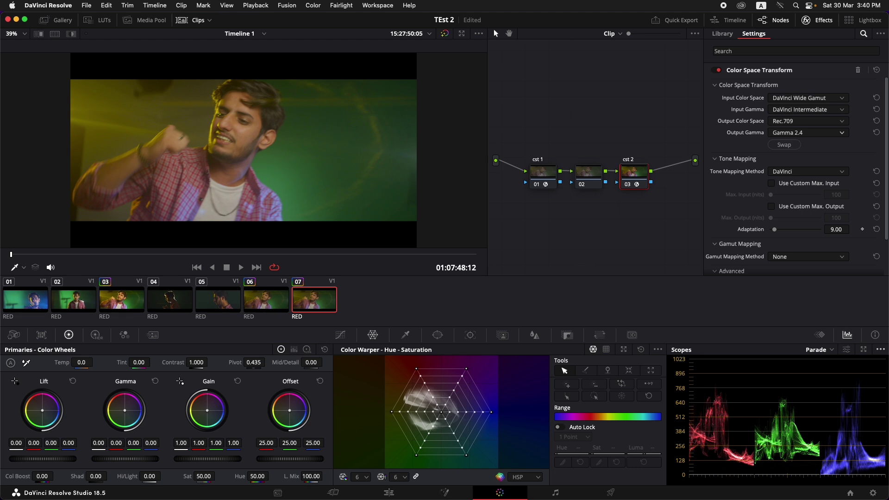
{"action": "left_click", "coordinate": [272, 310]}
{"action": "left_click", "coordinate": [310, 309]}
{"action": "left_click", "coordinate": [271, 303]}
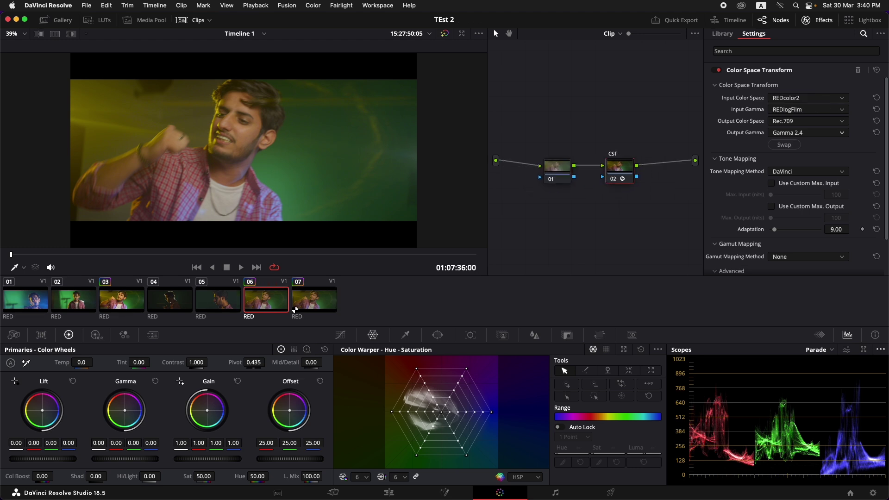
{"action": "left_click", "coordinate": [320, 309]}
{"action": "left_click", "coordinate": [285, 309]}
{"action": "left_click", "coordinate": [313, 308]}
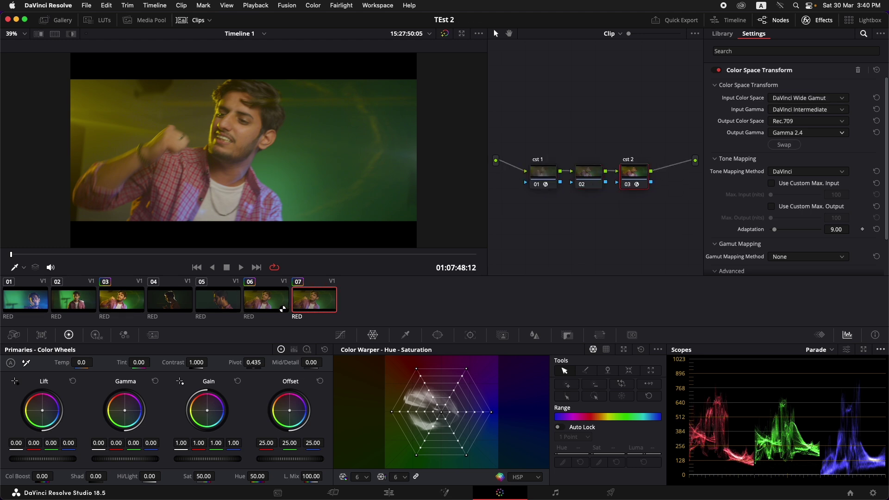
{"action": "left_click", "coordinate": [283, 309]}
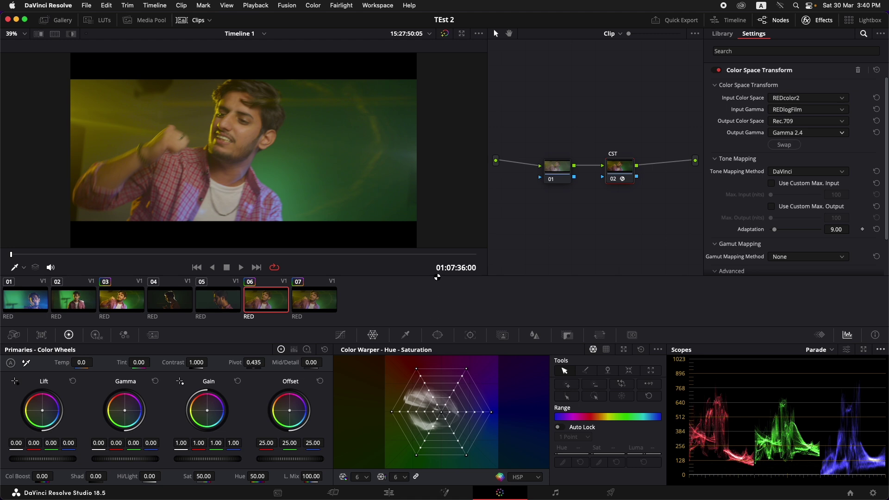
{"action": "left_click", "coordinate": [323, 301]}
{"action": "left_click", "coordinate": [271, 303]}
{"action": "left_click", "coordinate": [309, 306]}
{"action": "left_click", "coordinate": [270, 305]}
{"action": "left_click", "coordinate": [309, 305]}
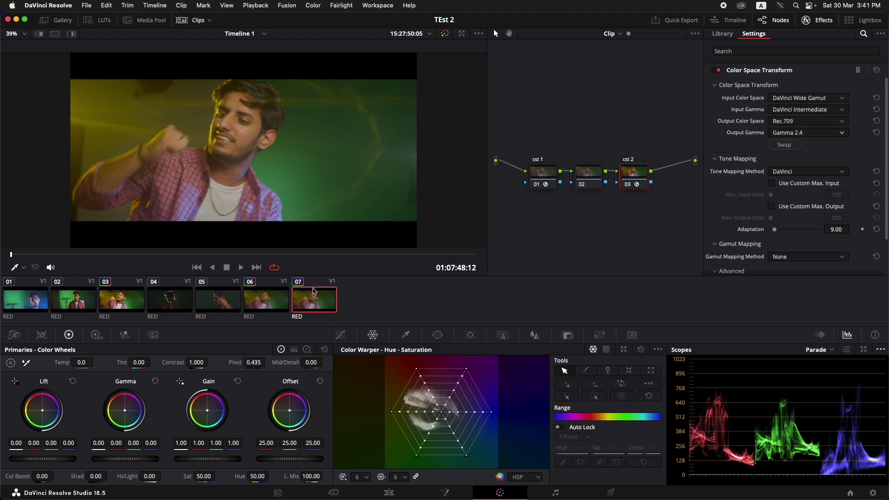
{"action": "left_click", "coordinate": [189, 20]}
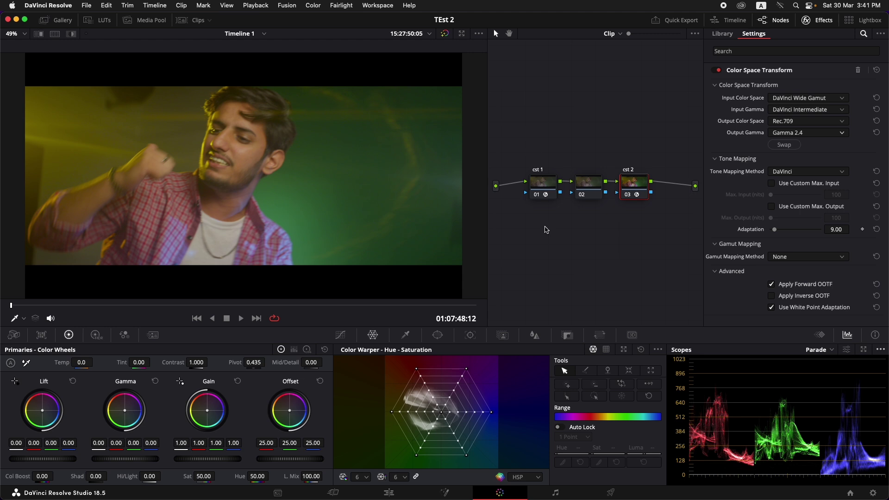
- Move node 02 below the cst 1 and cst 2 nodes in the node graph and label it Exp
{"action": "left_click", "coordinate": [543, 185]}
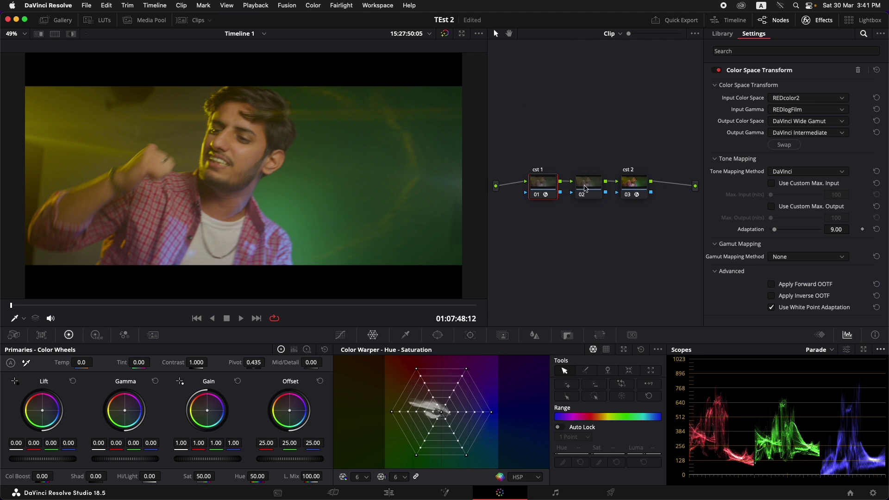
{"action": "left_click_drag", "start_coordinate": [586, 188], "coordinate": [588, 230]}
{"action": "left_click_drag", "start_coordinate": [631, 197], "coordinate": [640, 190]}
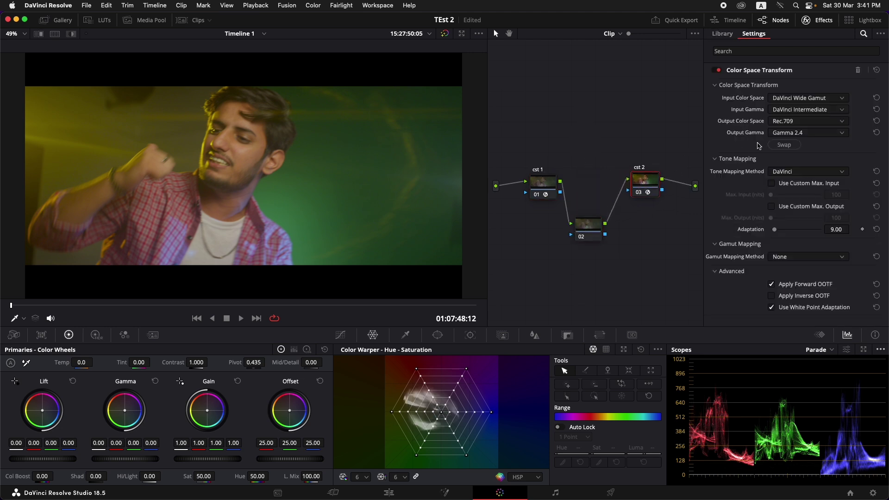
{"action": "left_click", "coordinate": [589, 228]}
{"action": "right_click", "coordinate": [591, 228]}
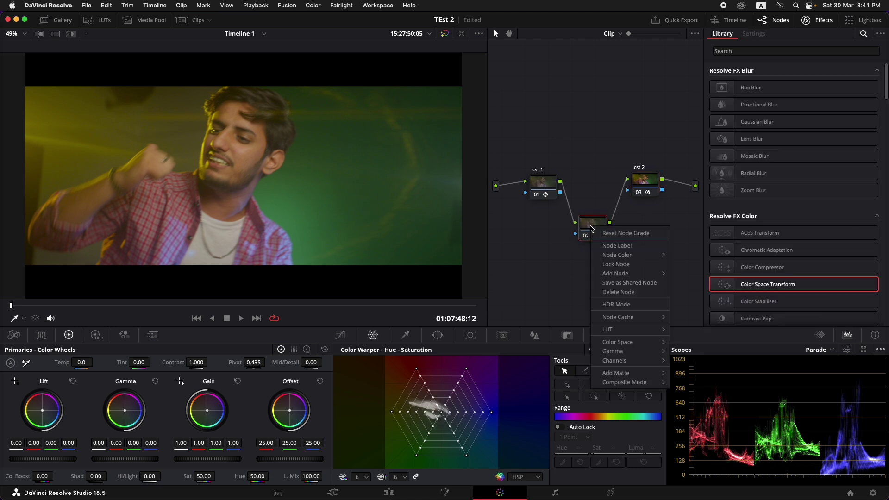
{"action": "left_click", "coordinate": [618, 246]}
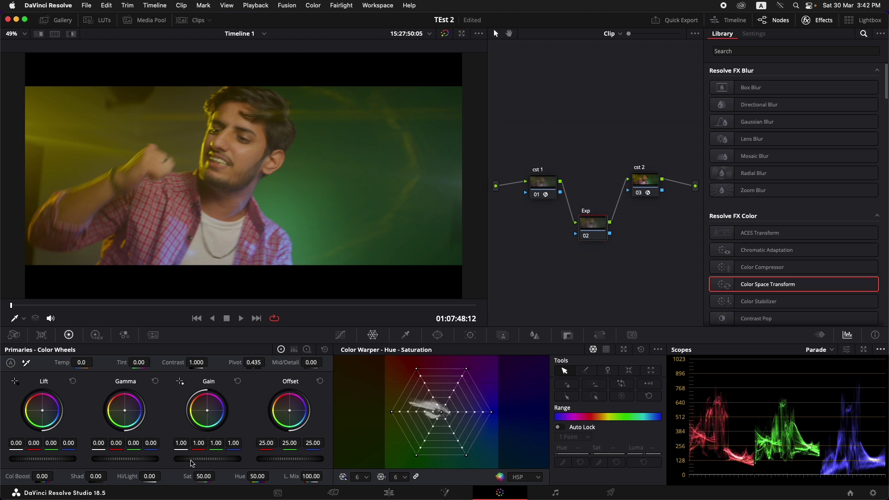
- Adjust the Exp node's primaries to Gain 1.27 and Lift -0.03
{"action": "left_click_drag", "start_coordinate": [192, 463], "coordinate": [341, 464]}
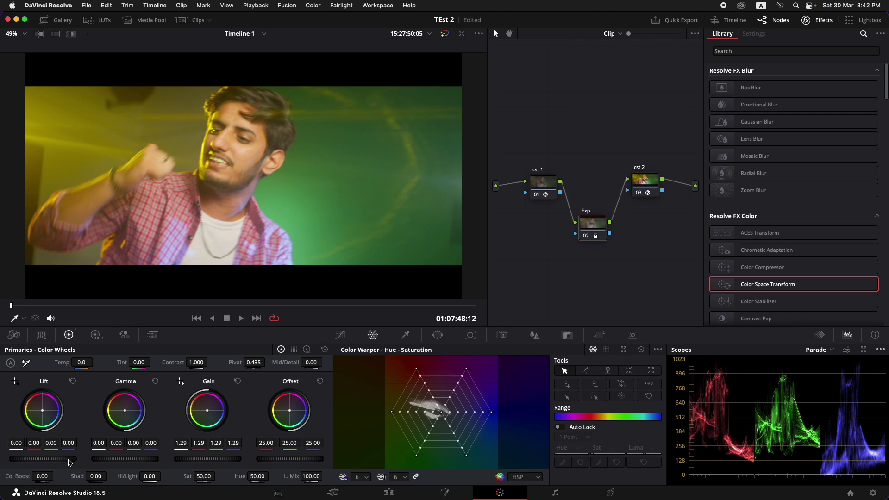
{"action": "mouse_move", "coordinate": [68, 462]}
{"action": "left_mouse_down"}
{"action": "mouse_move", "coordinate": [19, 458]}
{"action": "mouse_move", "coordinate": [56, 461]}
{"action": "left_mouse_up"}
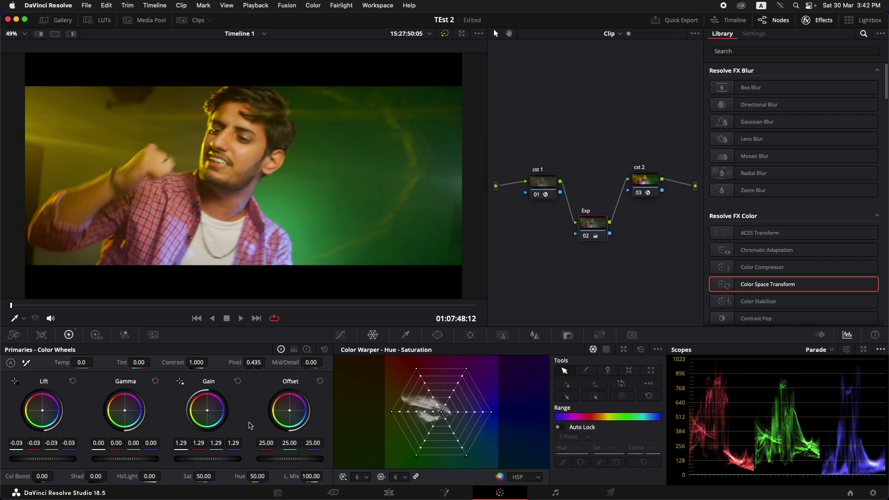
{"action": "left_click_drag", "start_coordinate": [226, 460], "coordinate": [208, 460]}
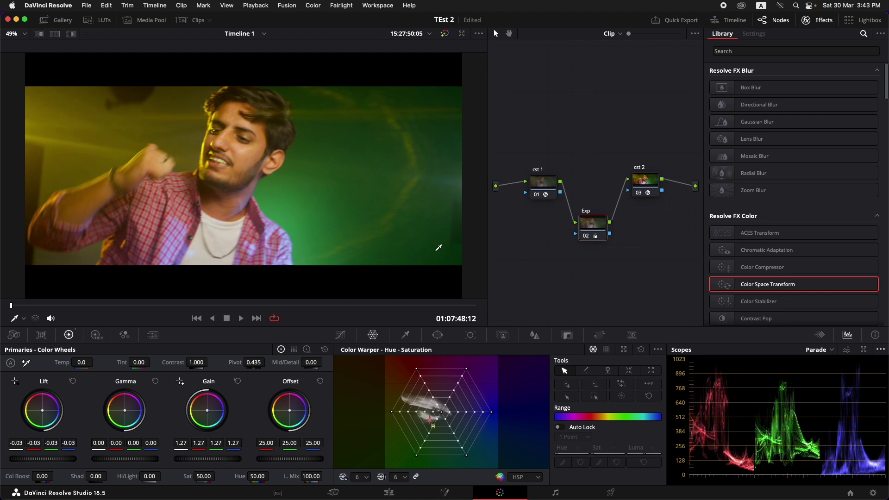
- Toggle the Exp node off and on to compare the exposure change, and play back part of clip 07
{"action": "left_click_drag", "start_coordinate": [600, 228], "coordinate": [601, 232]}
{"action": "key", "text": "ctrl+d"}
{"action": "key", "text": "ctrl+d"}
{"action": "key", "text": "ctrl+d"}
{"action": "key", "text": "ctrl+d"}
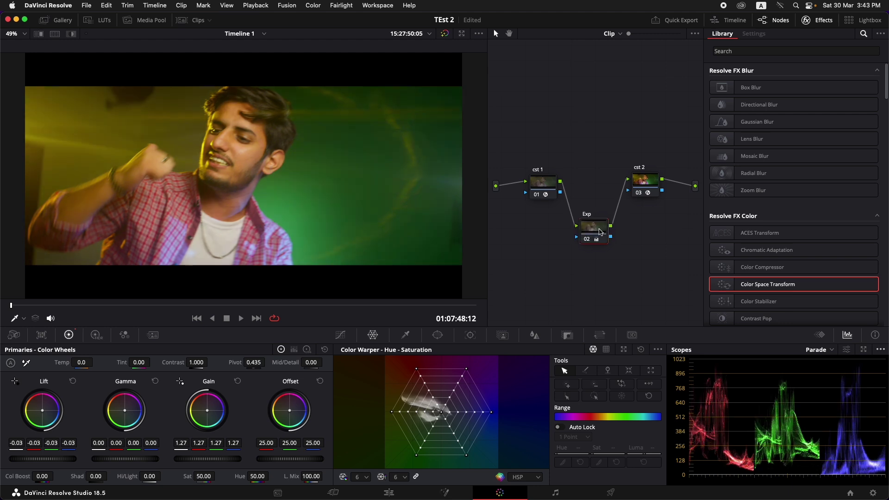
{"action": "key", "text": "ctrl+d"}
{"action": "key", "text": "ctrl+d"}
{"action": "key", "text": "ctrl+d"}
{"action": "key", "text": "ctrl+d"}
{"action": "key", "text": "ctrl+d"}
{"action": "key", "text": "ctrl+d"}
{"action": "key", "text": "ctrl+d"}
{"action": "key", "text": "ctrl+d"}
{"action": "key", "text": "space"}
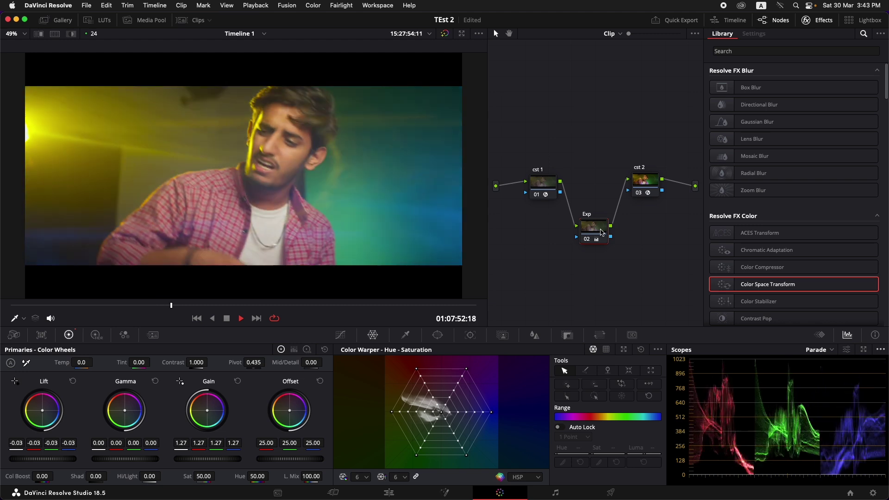
{"action": "key", "text": "space"}
- Reselect the Exp node after viewing cst 2 and grab a still of clip 07's graded frame
{"action": "left_click_drag", "start_coordinate": [645, 182], "coordinate": [645, 186]}
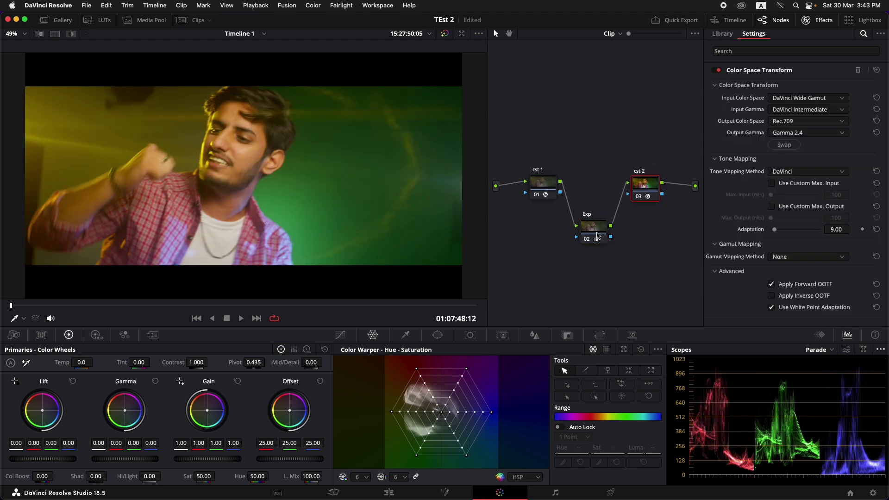
{"action": "left_click", "coordinate": [594, 227]}
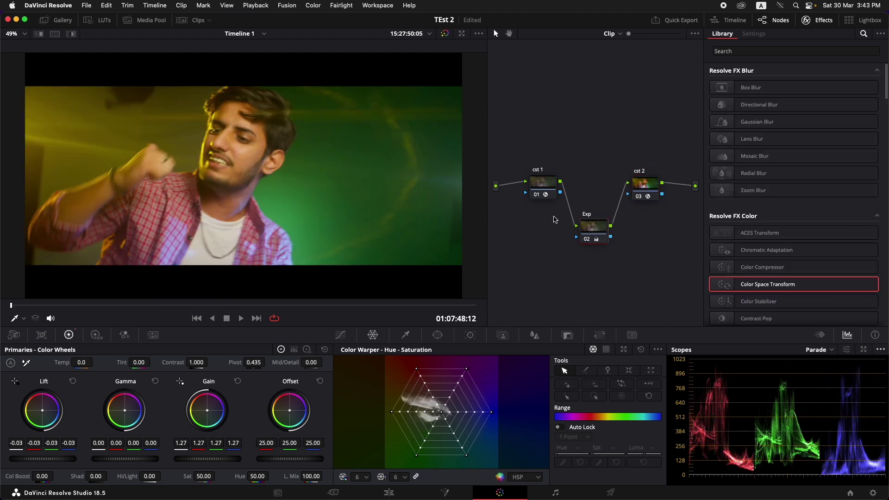
{"action": "right_click", "coordinate": [235, 166]}
{"action": "left_click", "coordinate": [275, 177]}
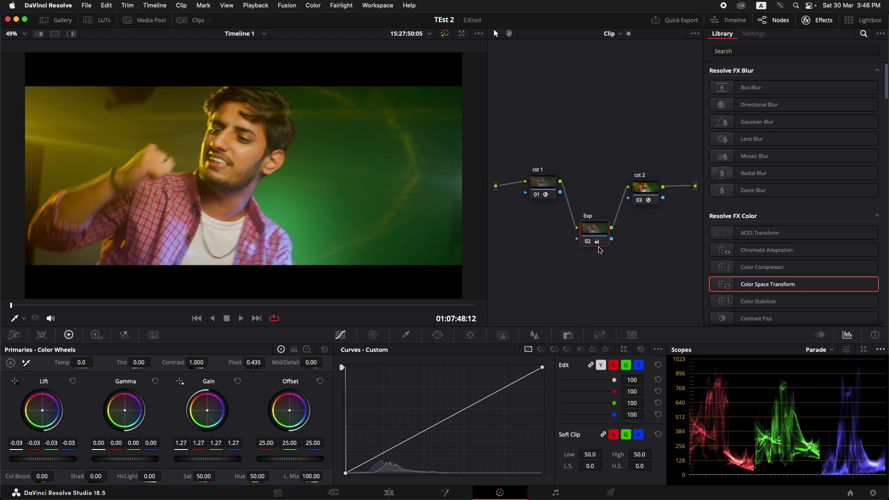
- Switch to clip 06 and apply clip 07's Exp label and grade, Lift -0.03 and Gain 1.27, to node 01
{"action": "key", "text": "Up"}
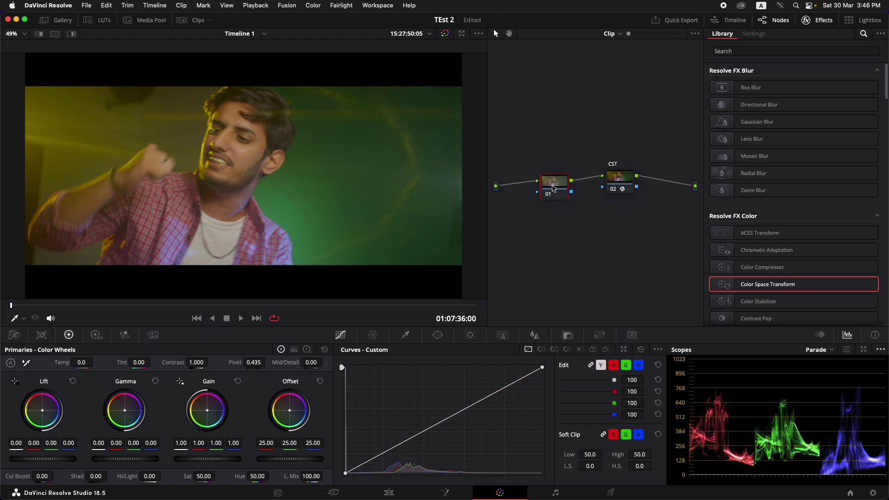
{"action": "key", "text": "super+z"}
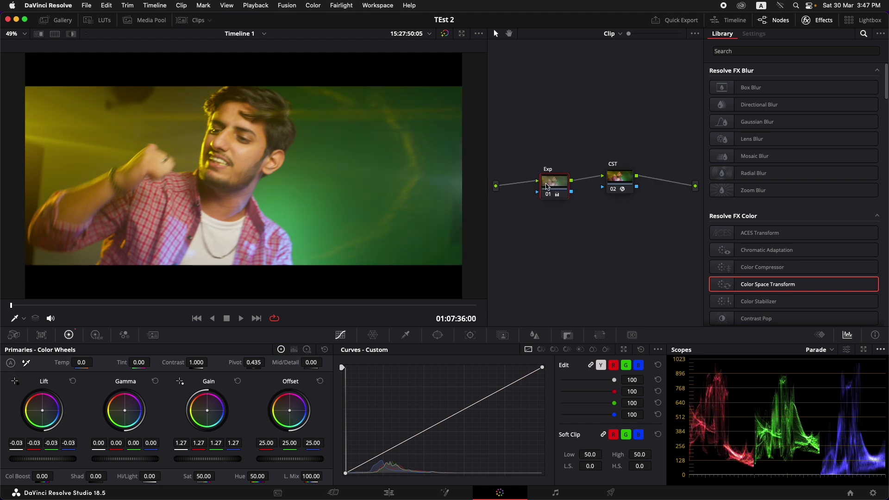
- Compare clip 06's grade with the clip 07 still using an image wipe across the face, viewed full screen
{"action": "left_click", "coordinate": [38, 36]}
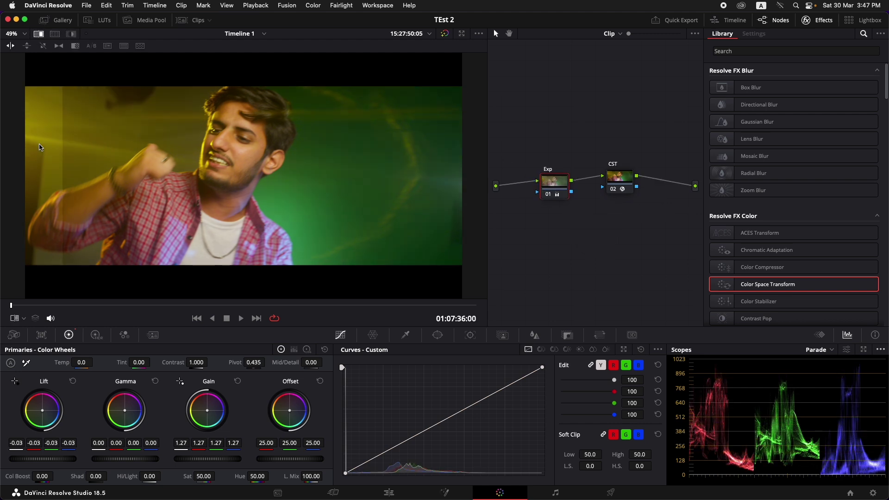
{"action": "left_click_drag", "start_coordinate": [60, 149], "coordinate": [226, 174]}
{"action": "key", "text": "super+f"}
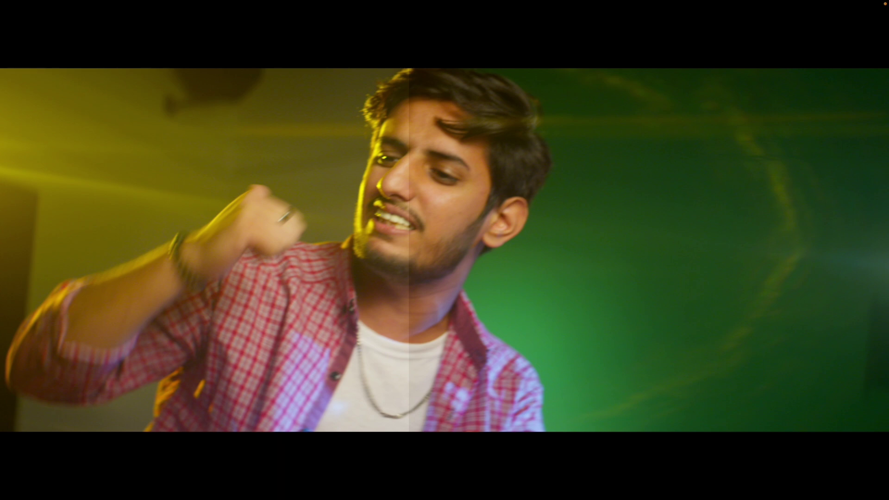
{"action": "key", "text": "Escape"}
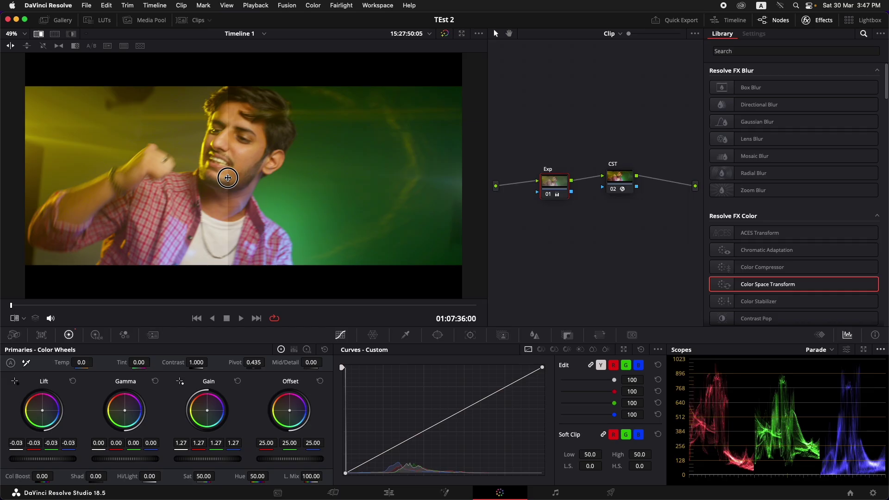